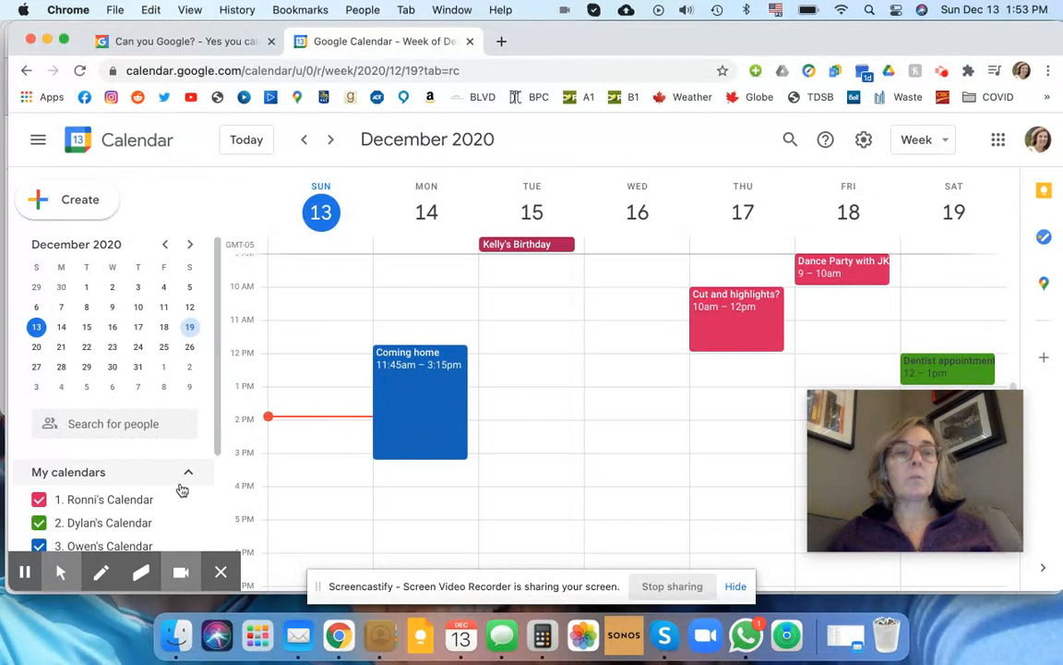
Step: Minimize the first account's window, bring the second account's calendar forward, and open the add-calendar menu
scroll(182, 490, "down", 1)
scroll(180, 491, "down", 3)
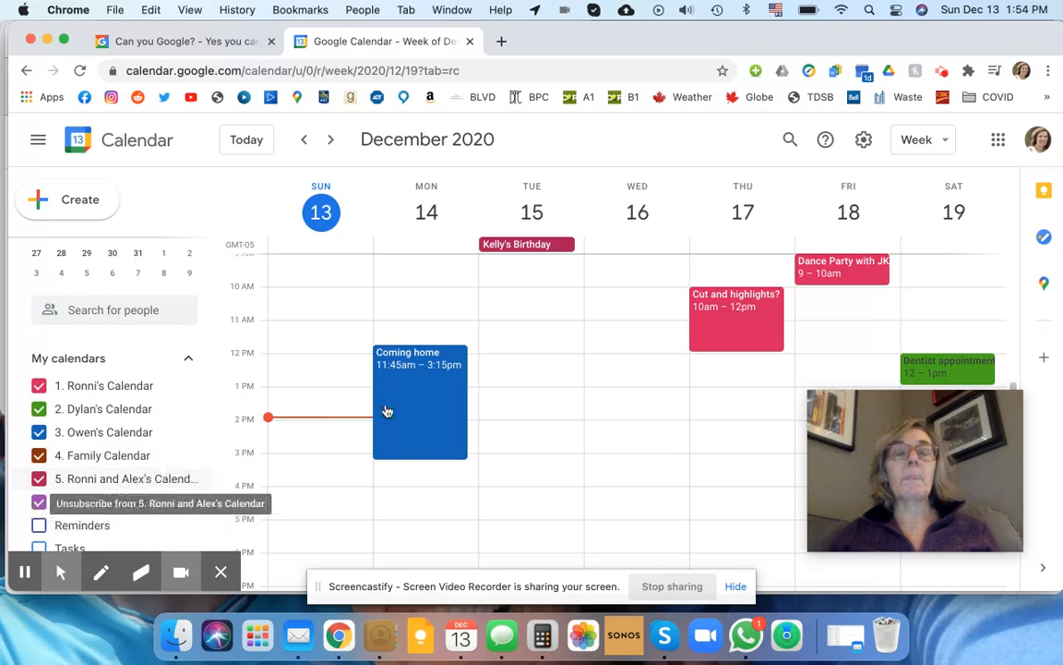
left_click(49, 40)
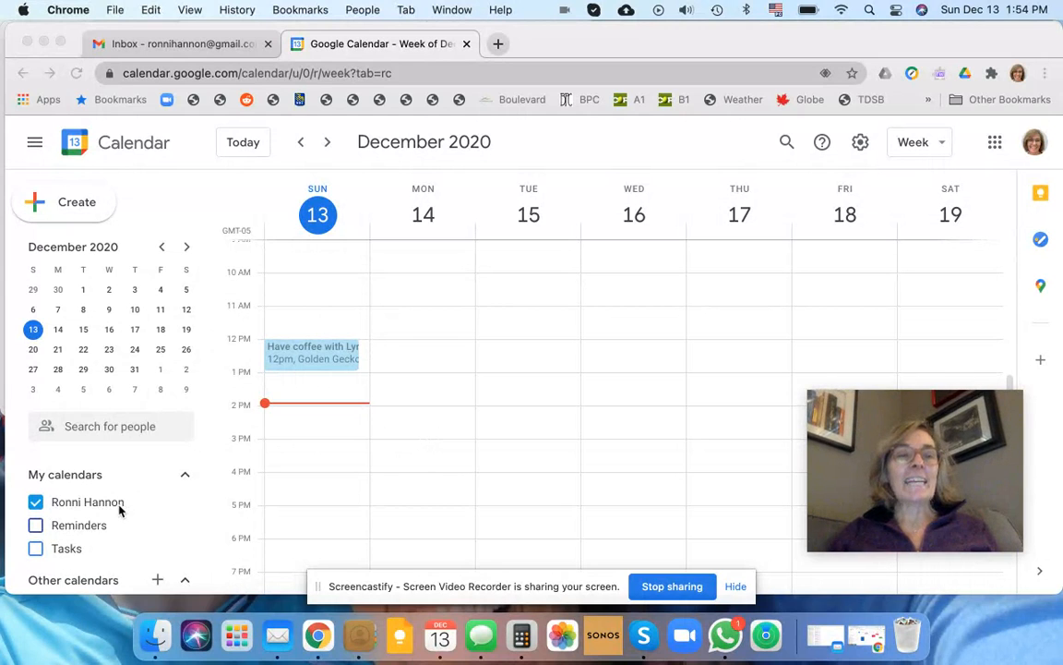
scroll(120, 509, "down", 2)
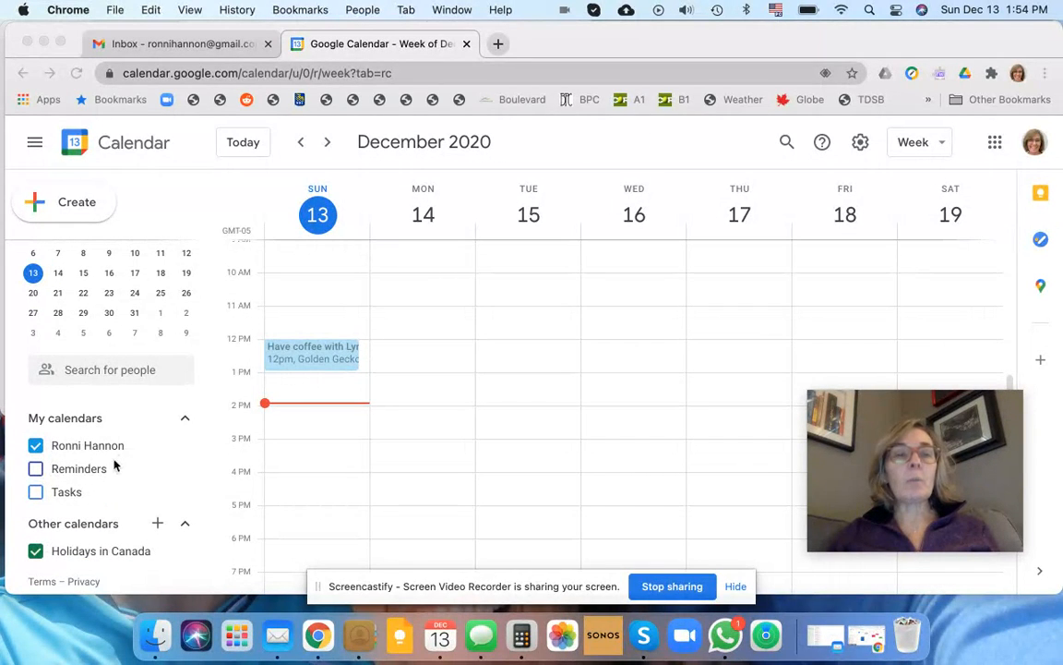
left_click(157, 521)
left_click(158, 525)
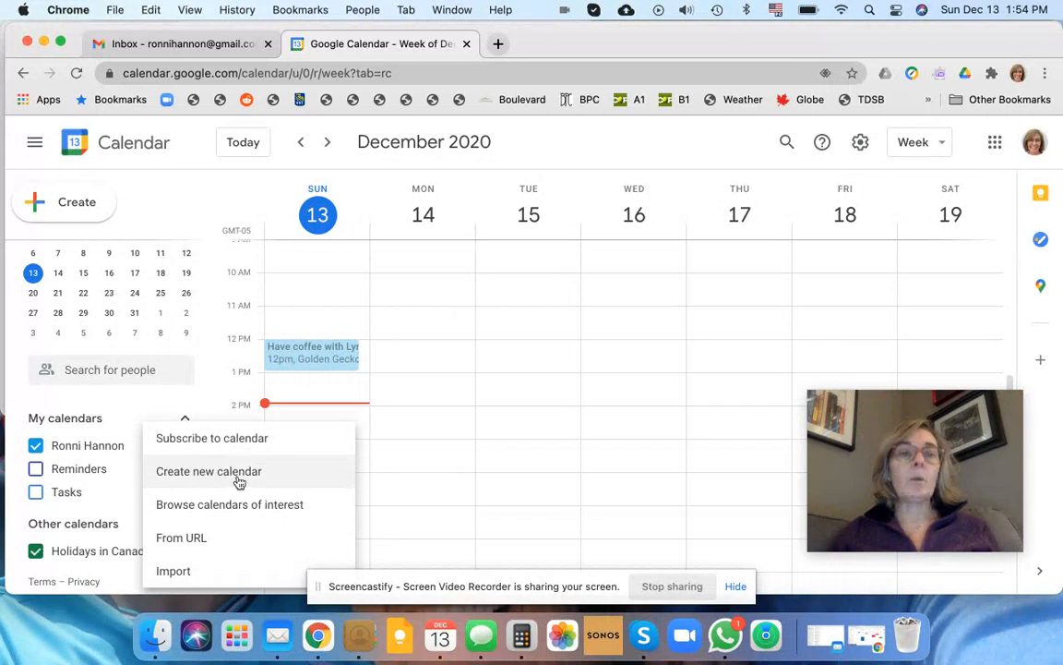
Step: Create a new calendar named 'Work' and go back to the week view
left_click(228, 472)
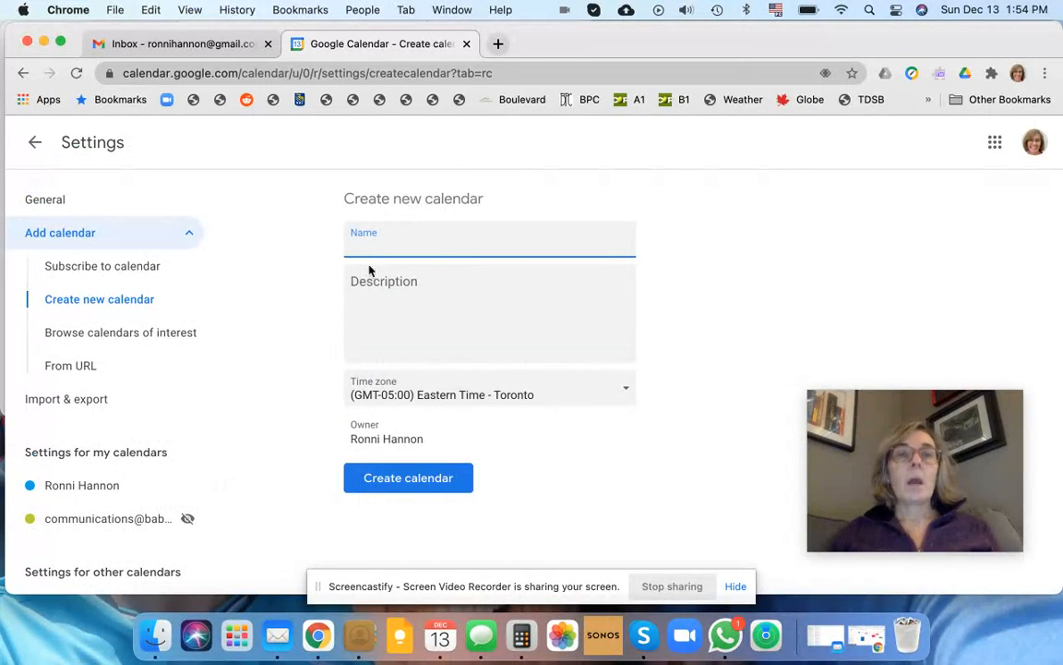
type("Wr")
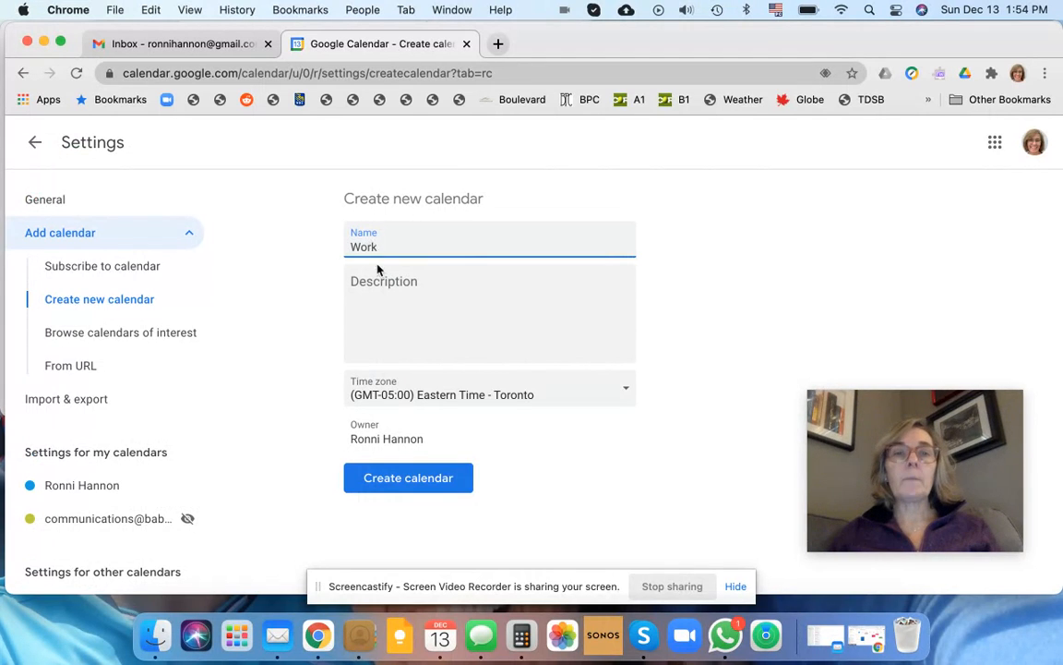
left_click(410, 478)
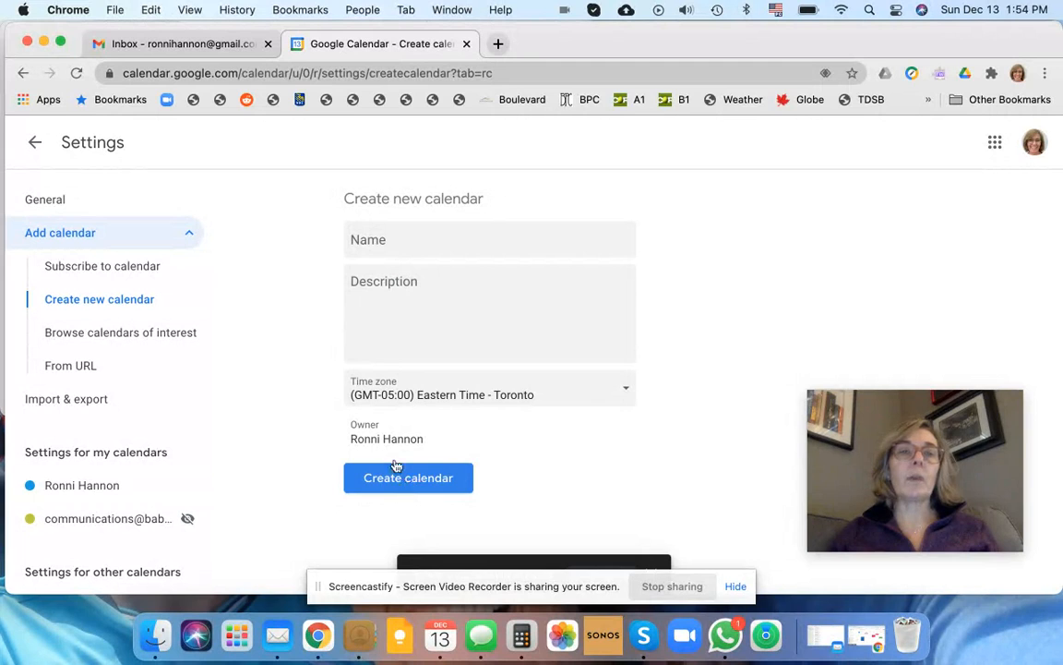
left_click(35, 145)
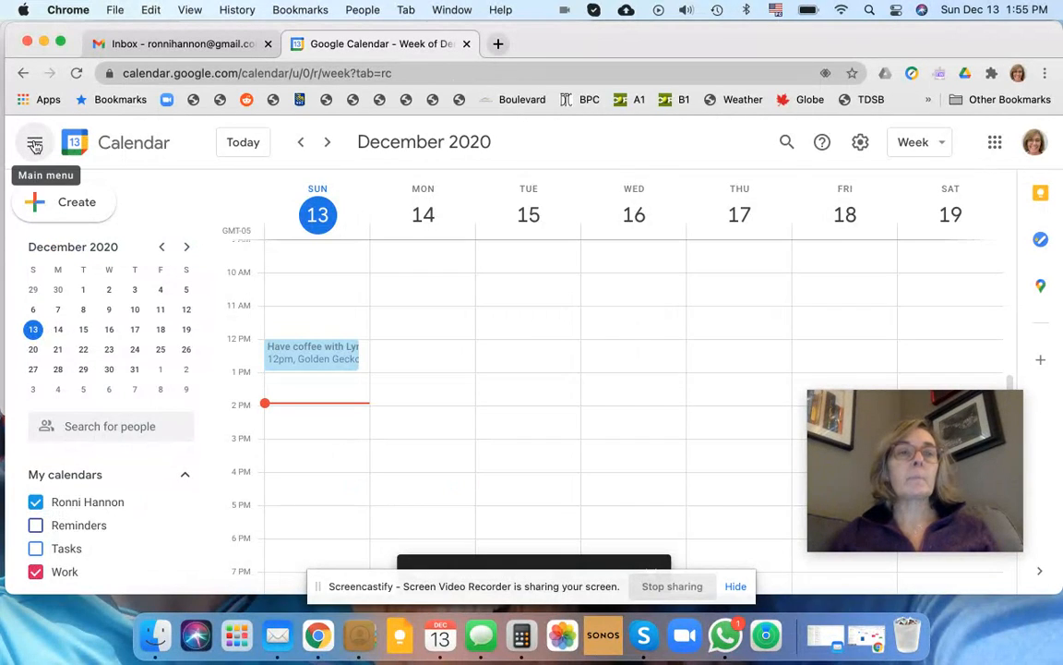
left_click(34, 570)
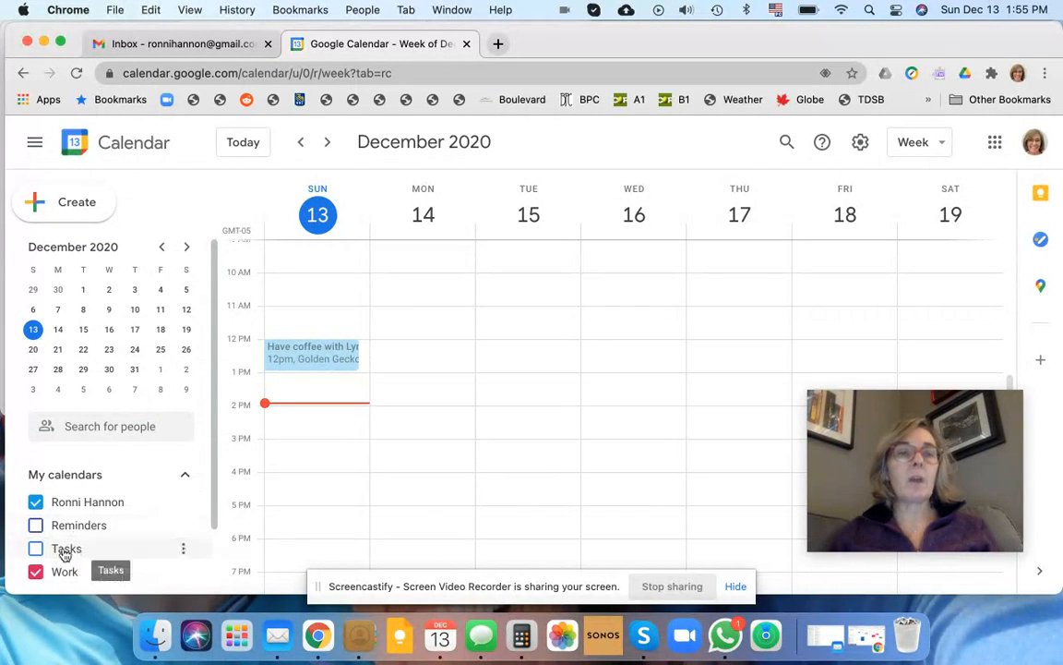
left_click(183, 524)
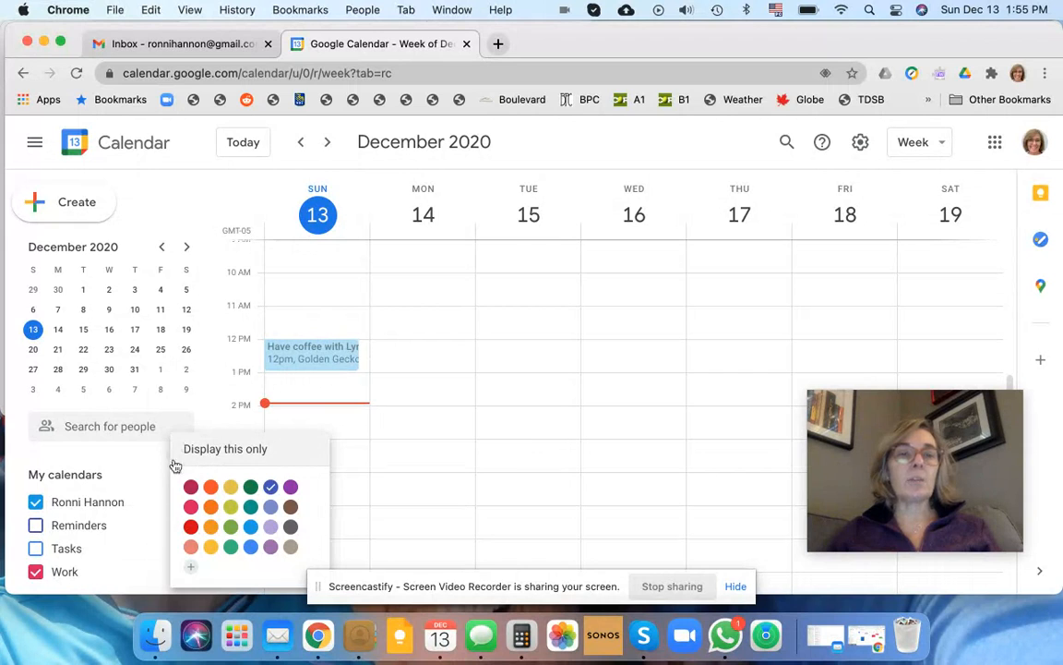
left_click(133, 468)
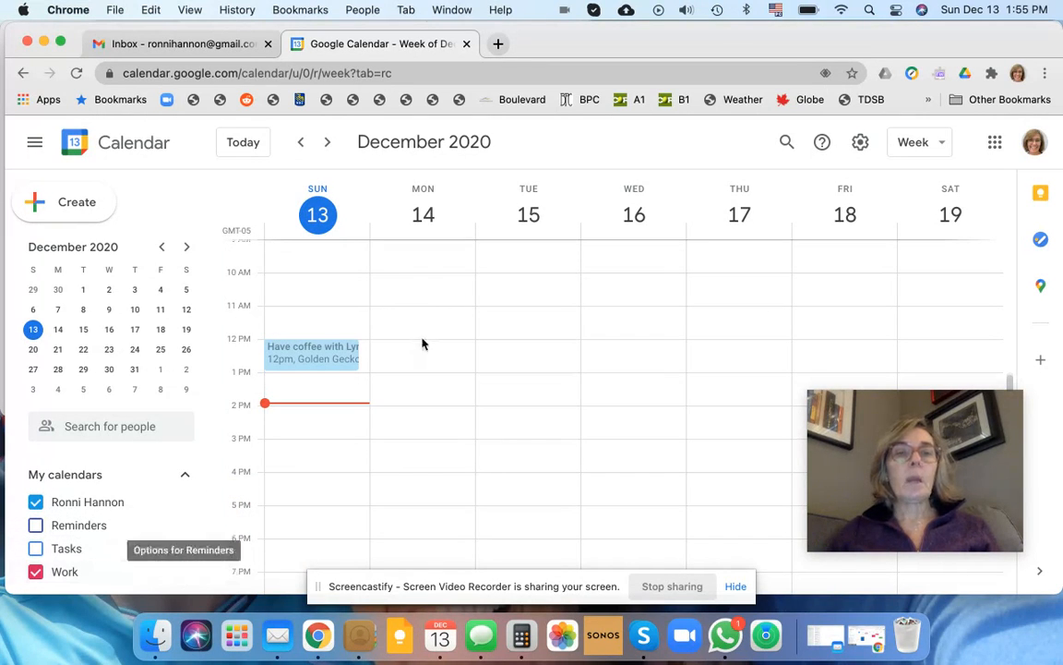
Step: Save a 'Meeting' event on Monday, December 14, 12–1pm, assigned to the Work calendar
left_click(451, 354)
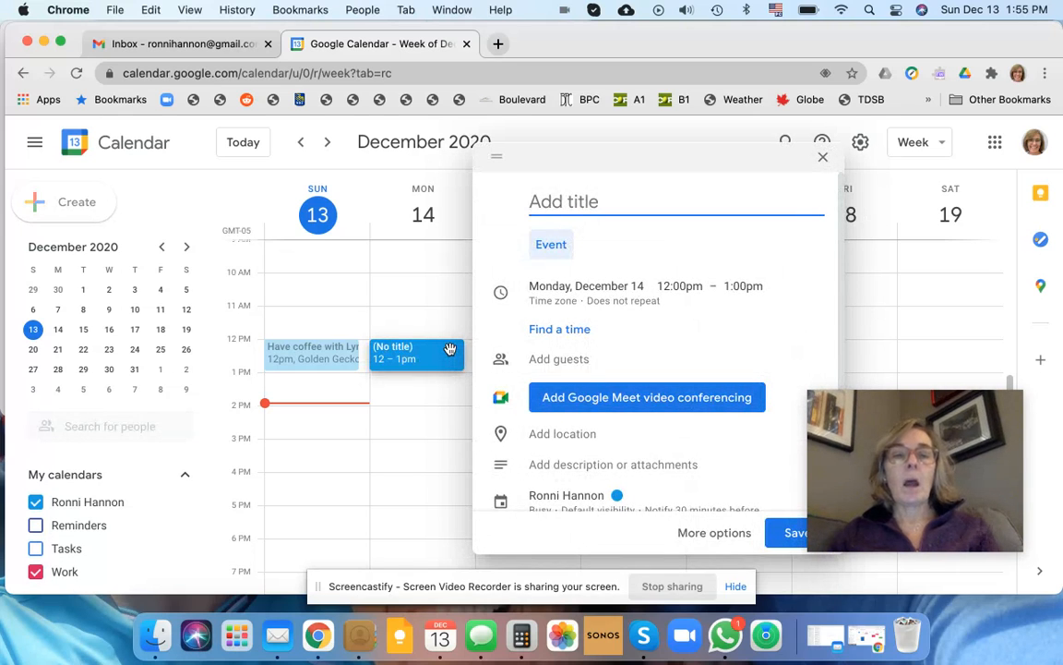
type("Meeting")
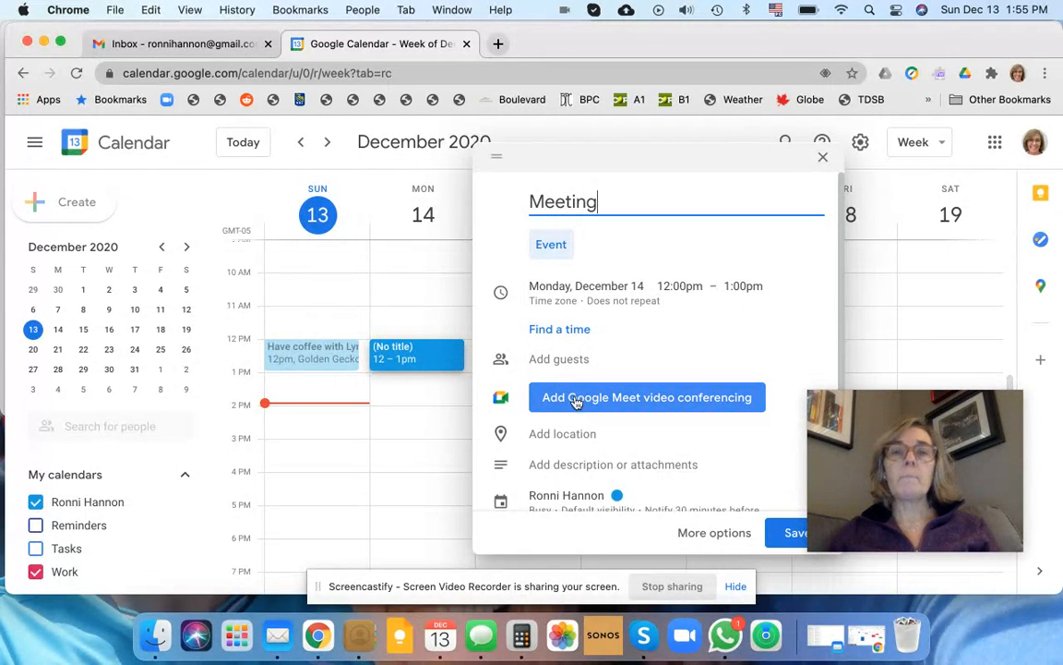
scroll(570, 433, "down", 2)
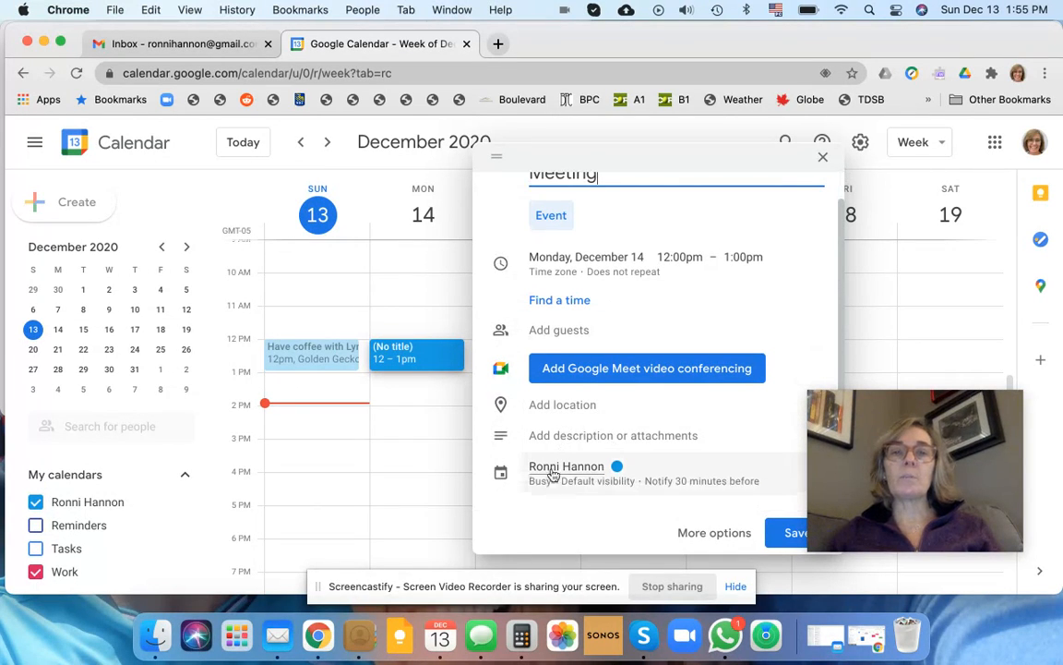
left_click(566, 469)
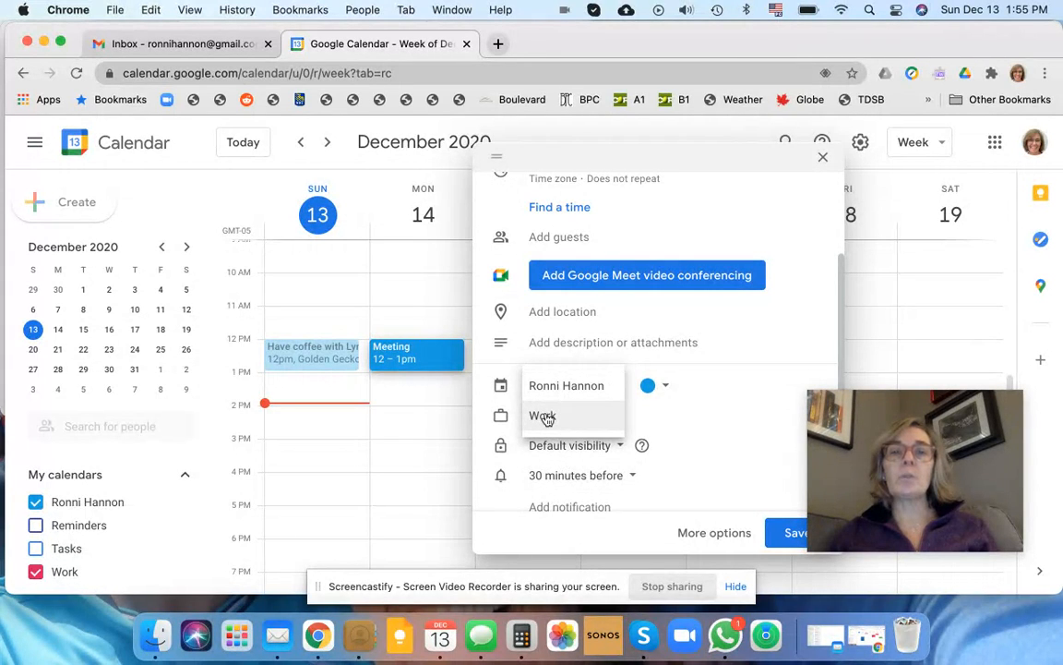
left_click(546, 416)
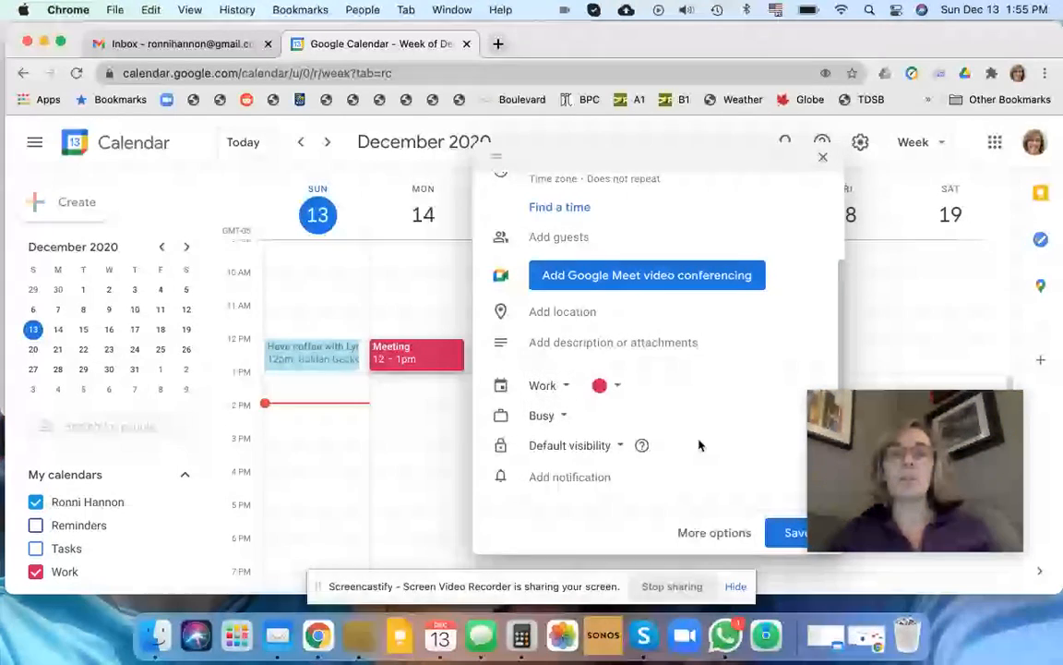
left_click(786, 534)
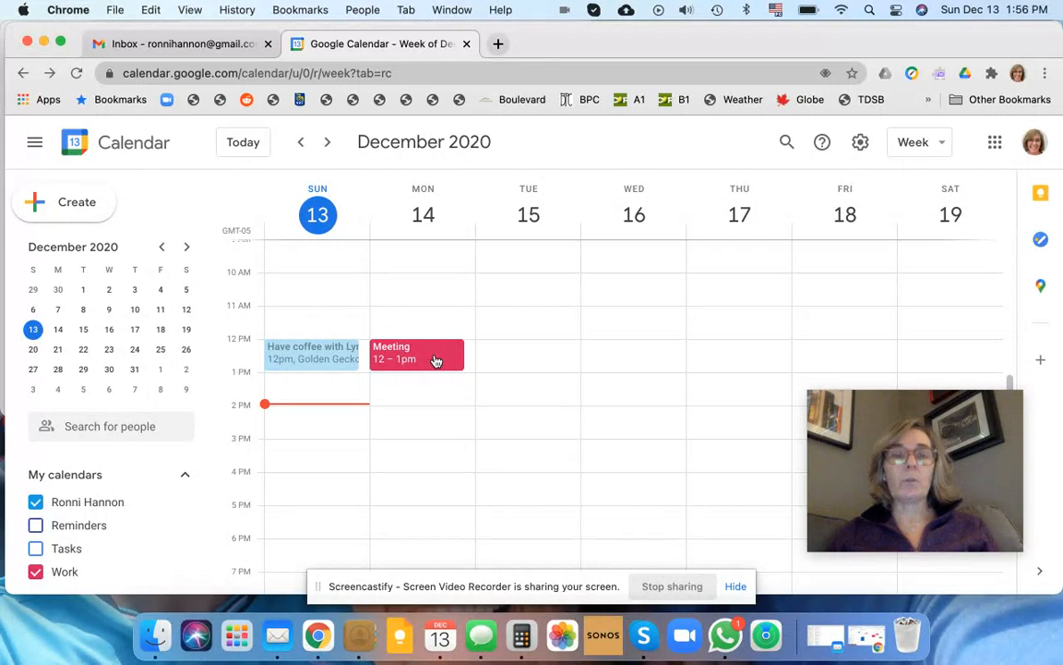
Step: Open Settings and sharing for the personal calendar from its options menu under My calendars
scroll(150, 510, "down", 3)
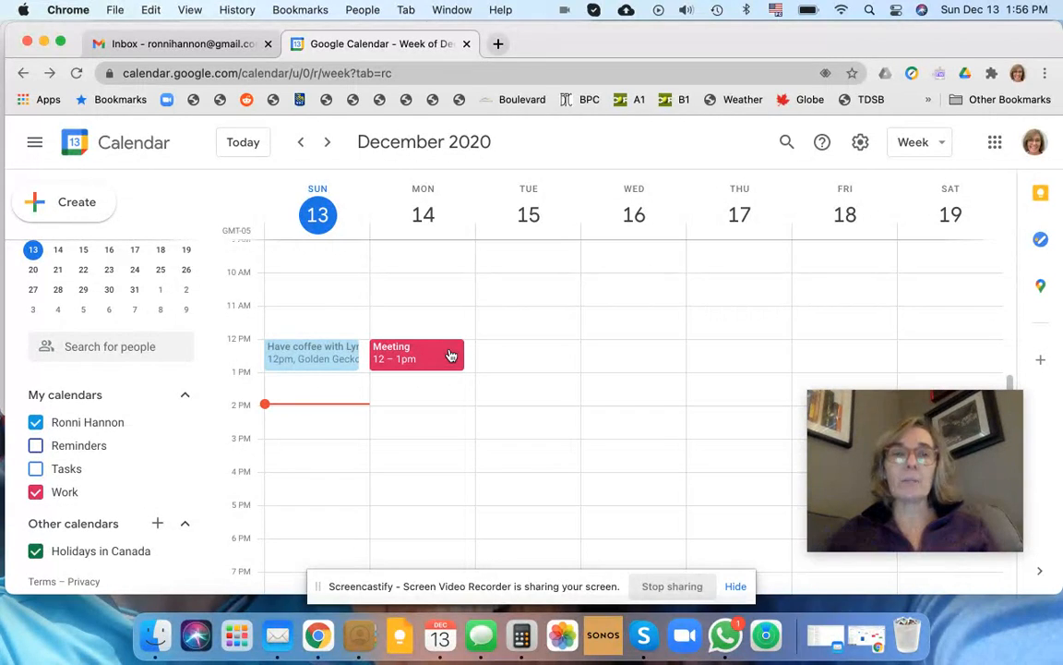
mouse_move(168, 497)
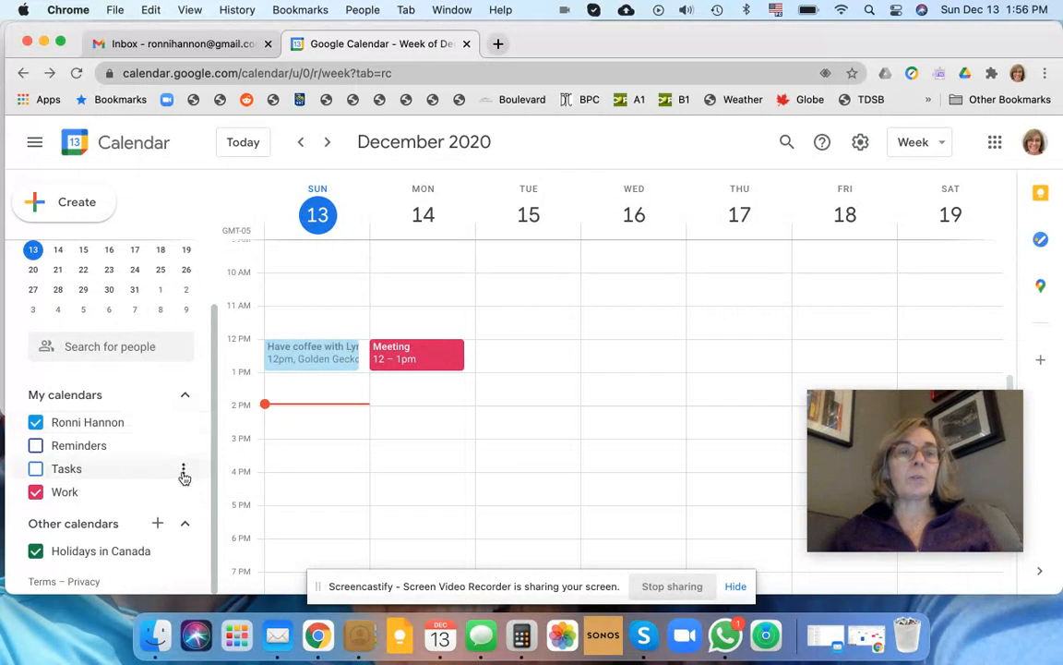
left_click(185, 423)
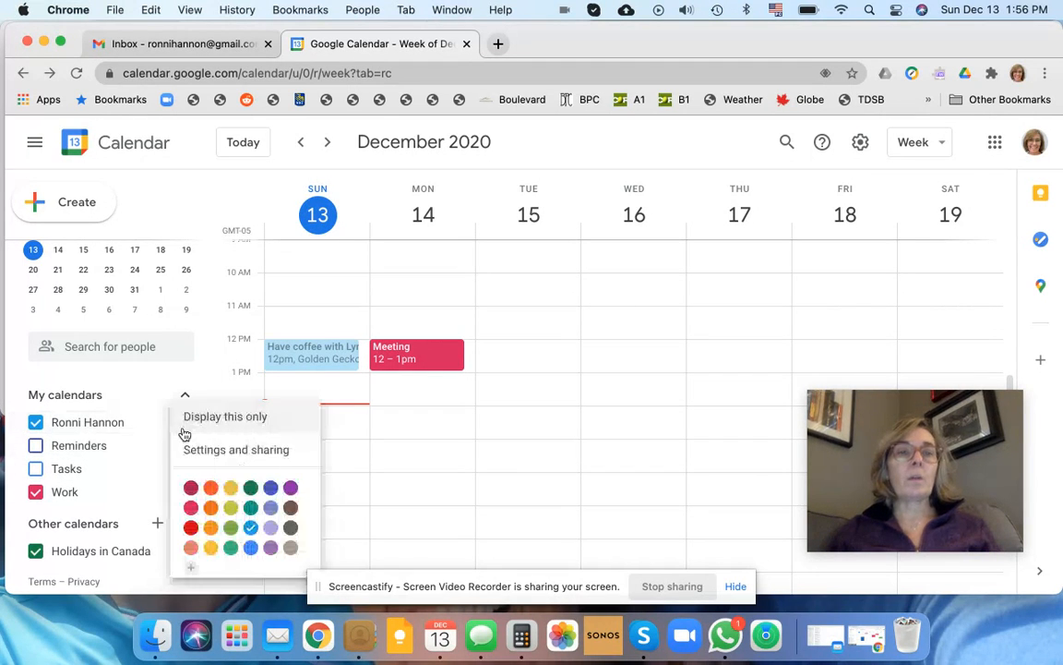
left_click(253, 459)
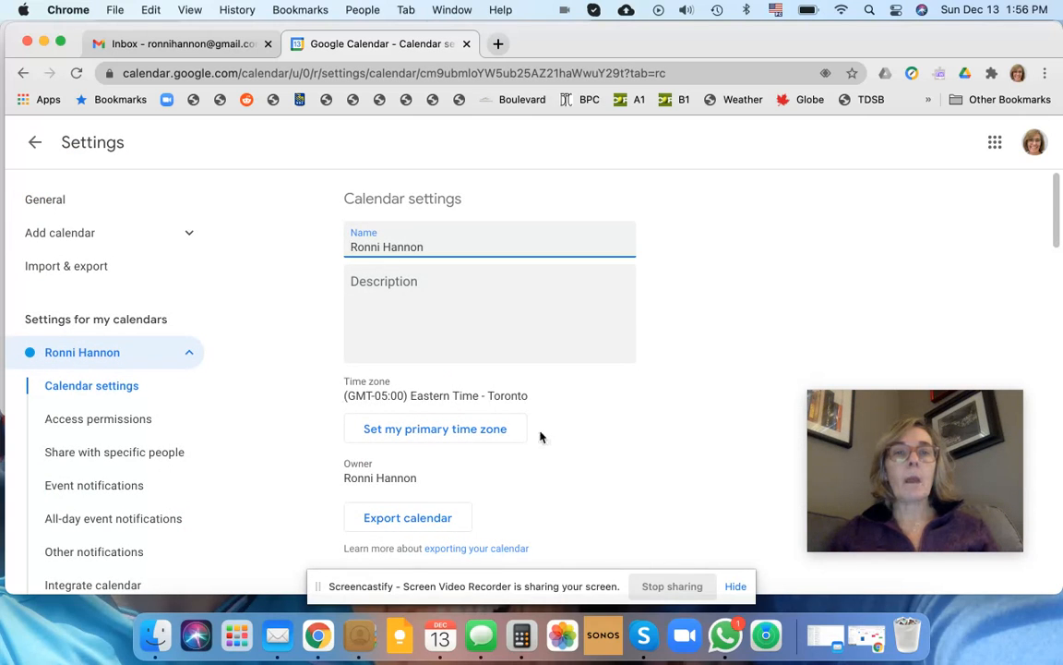
Step: Add the owner's second email address under Share with specific people and open the permissions list
scroll(541, 440, "down", 3)
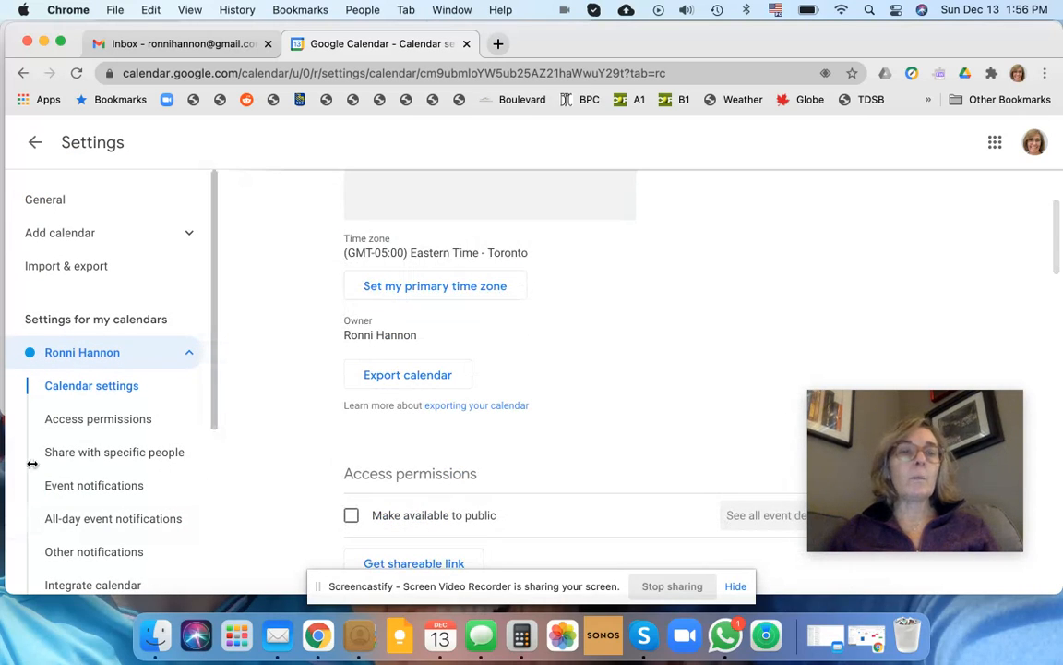
left_click(104, 459)
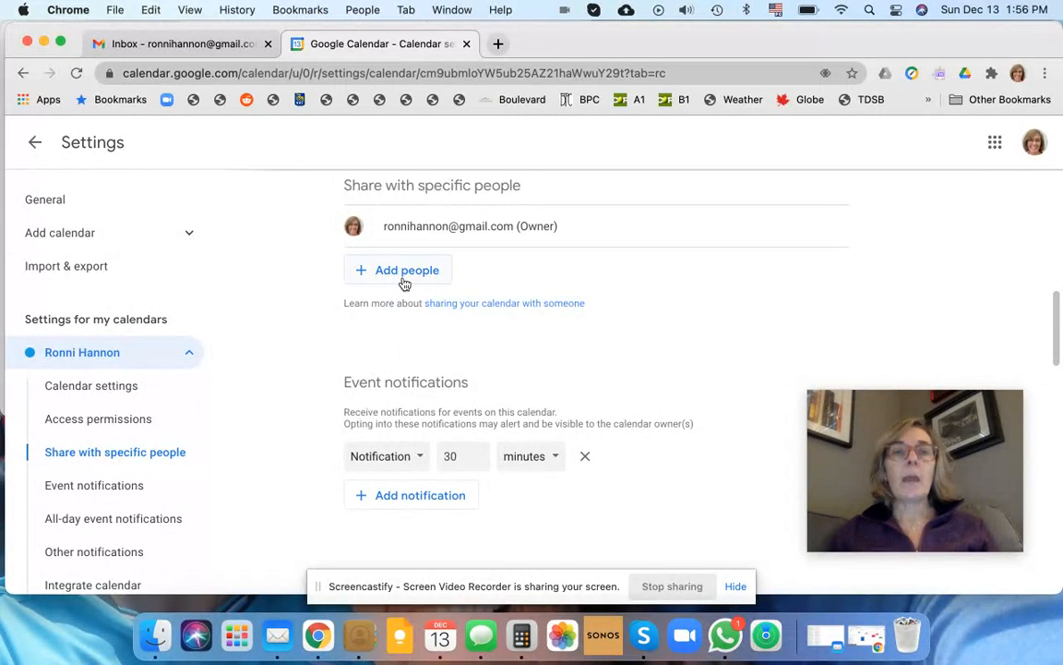
left_click(403, 279)
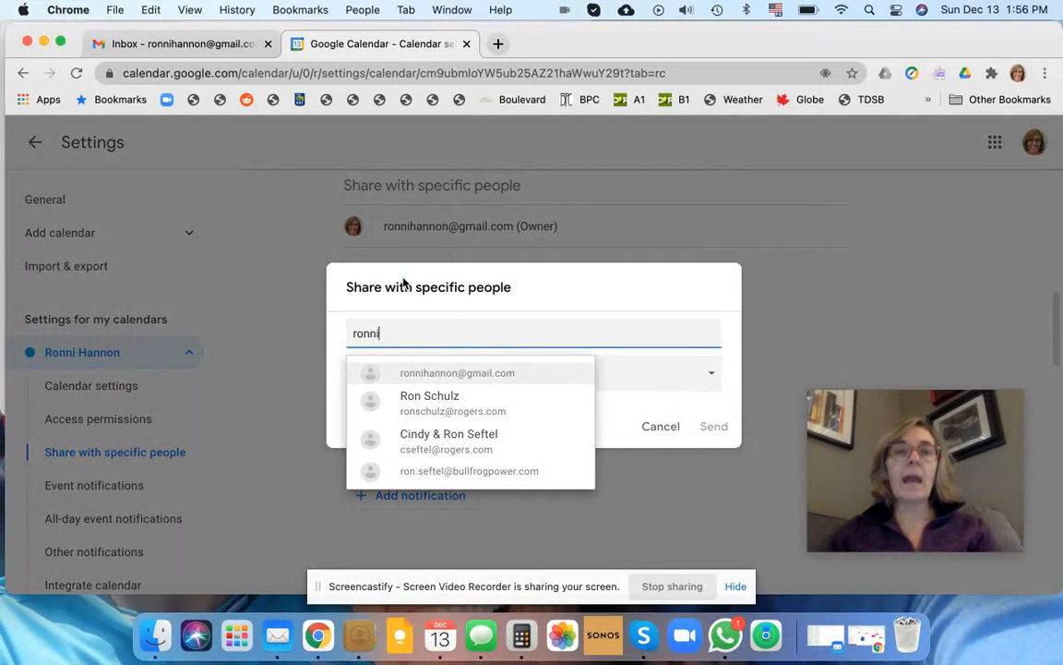
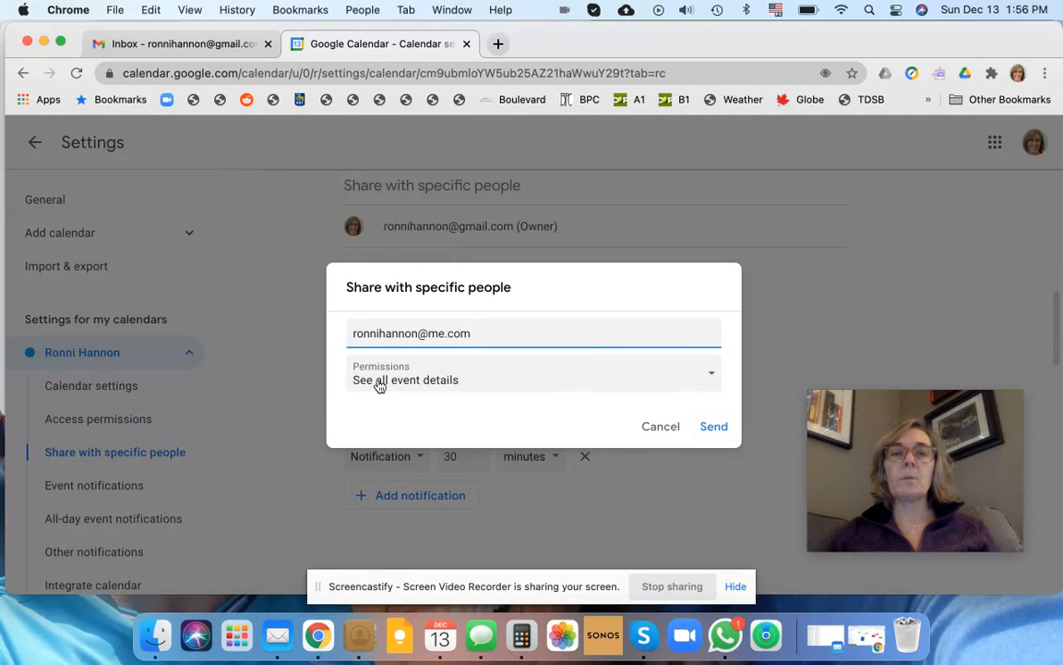
left_click(471, 386)
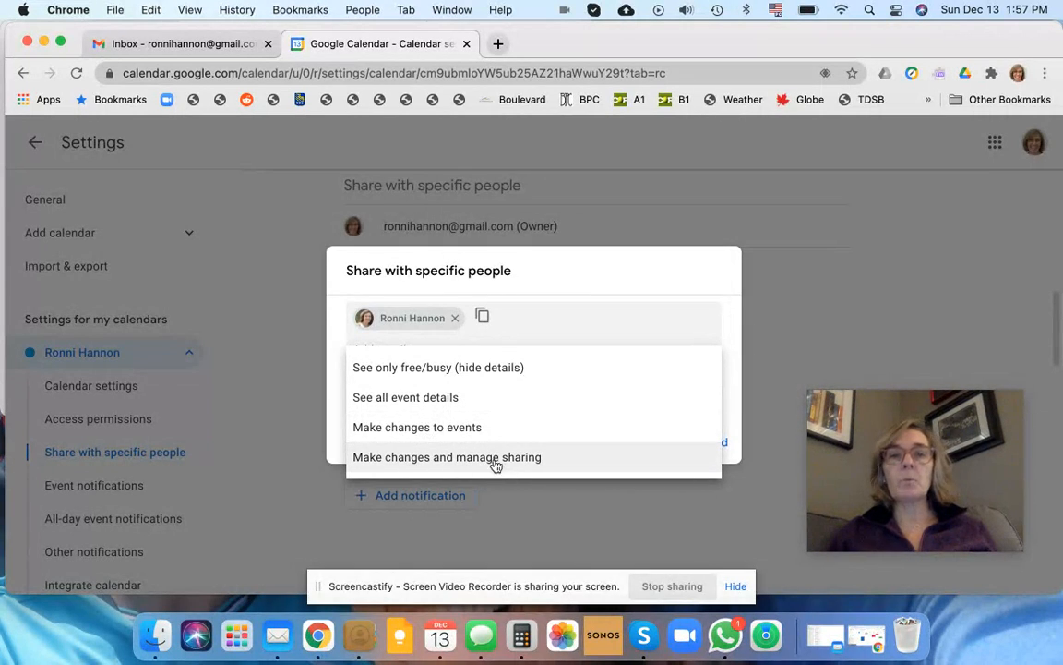
Step: Keep the See all event details permission and send the sharing invitation
left_click(491, 395)
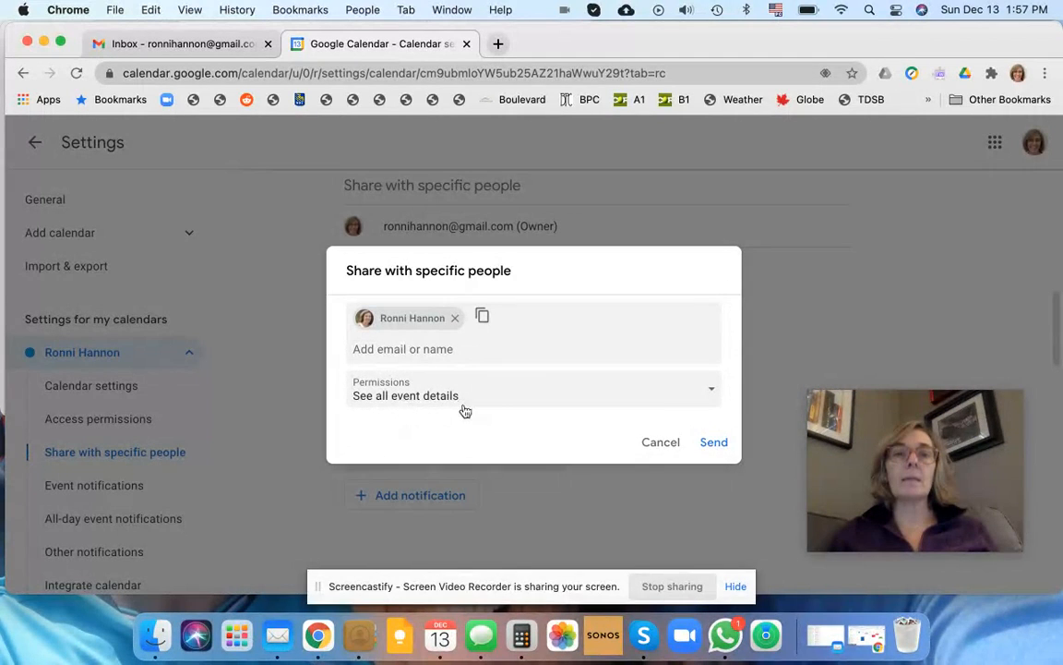
left_click(729, 444)
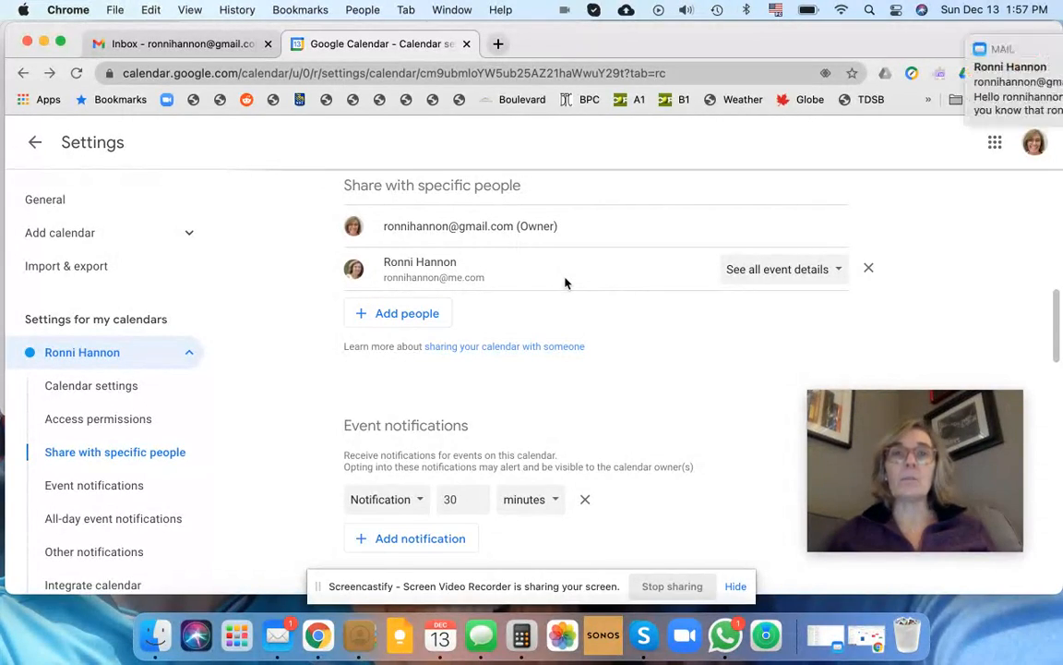
mouse_move(816, 98)
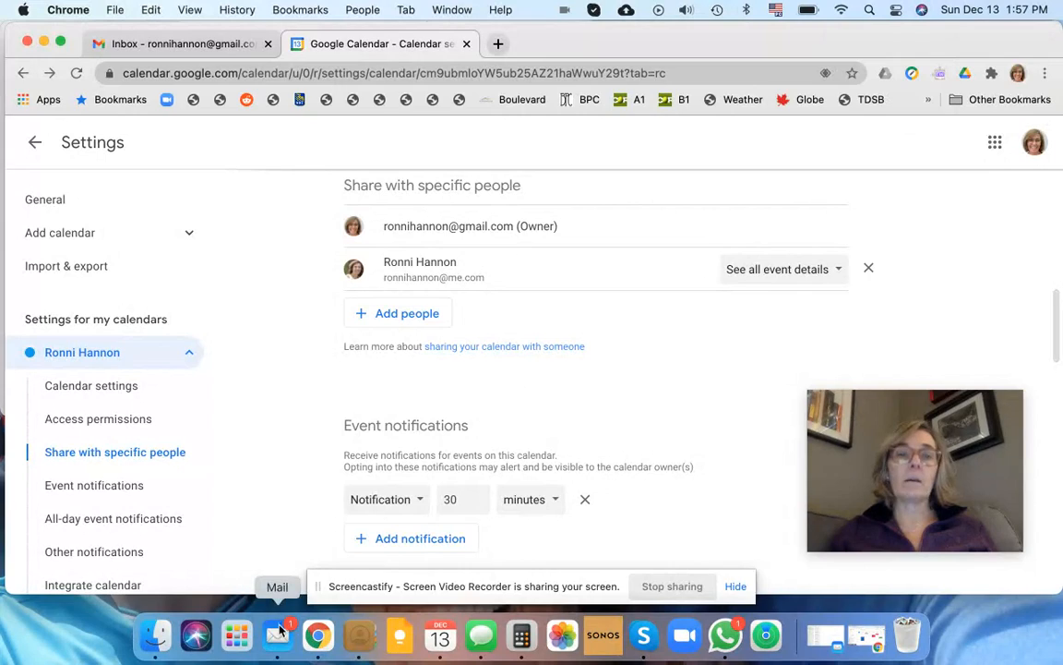
Step: Open the newest calendar-sharing email in Mail and follow its Add this calendar link
left_click(278, 633)
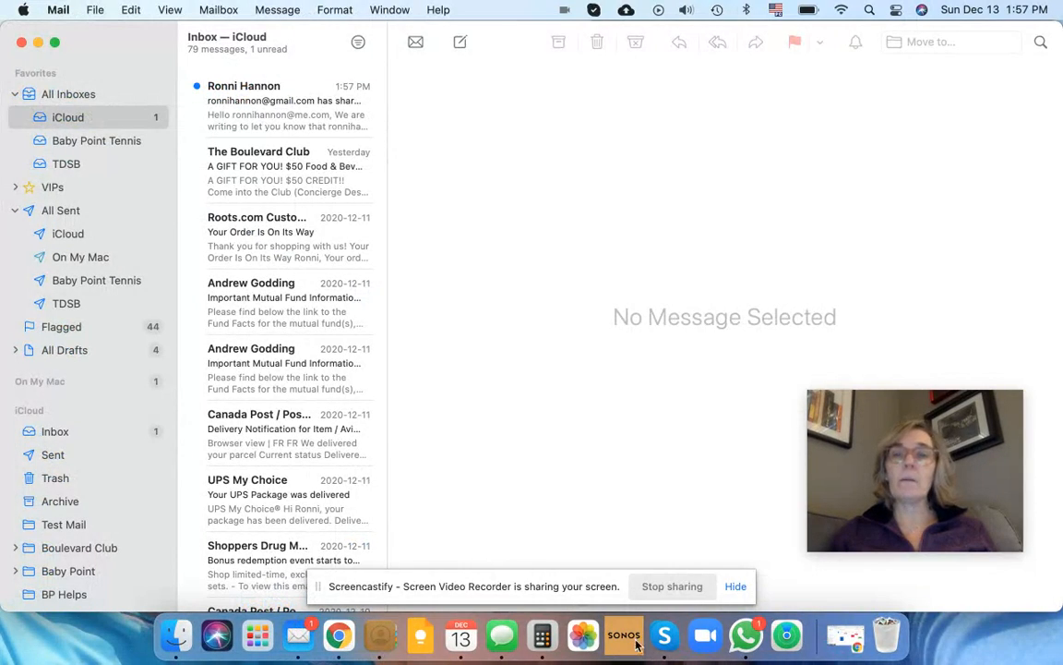
left_click(843, 644)
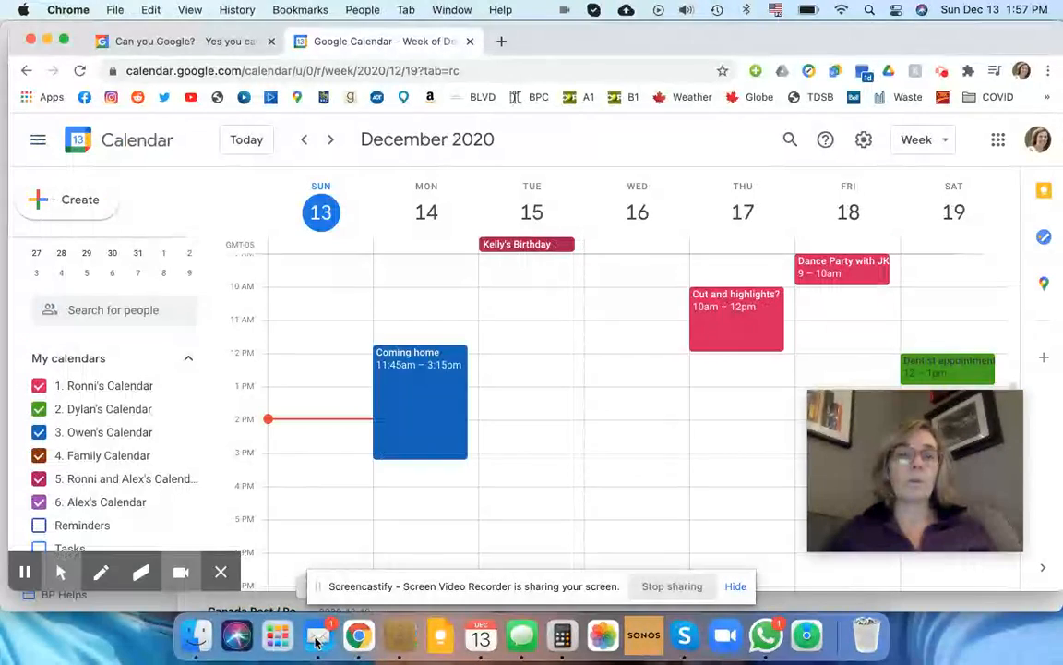
left_click(317, 637)
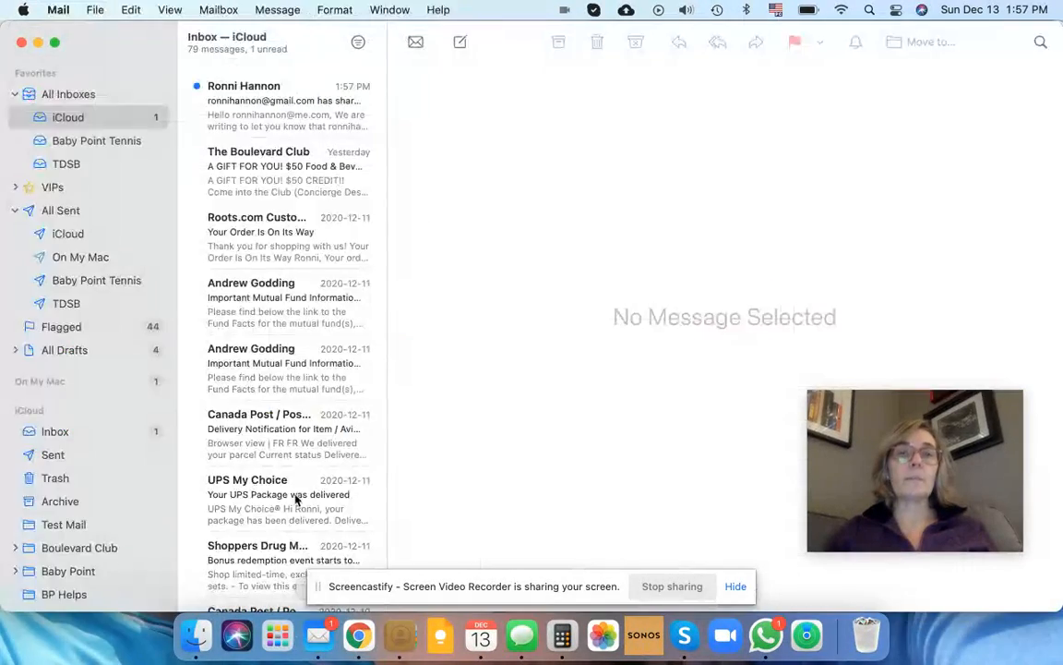
left_click(244, 115)
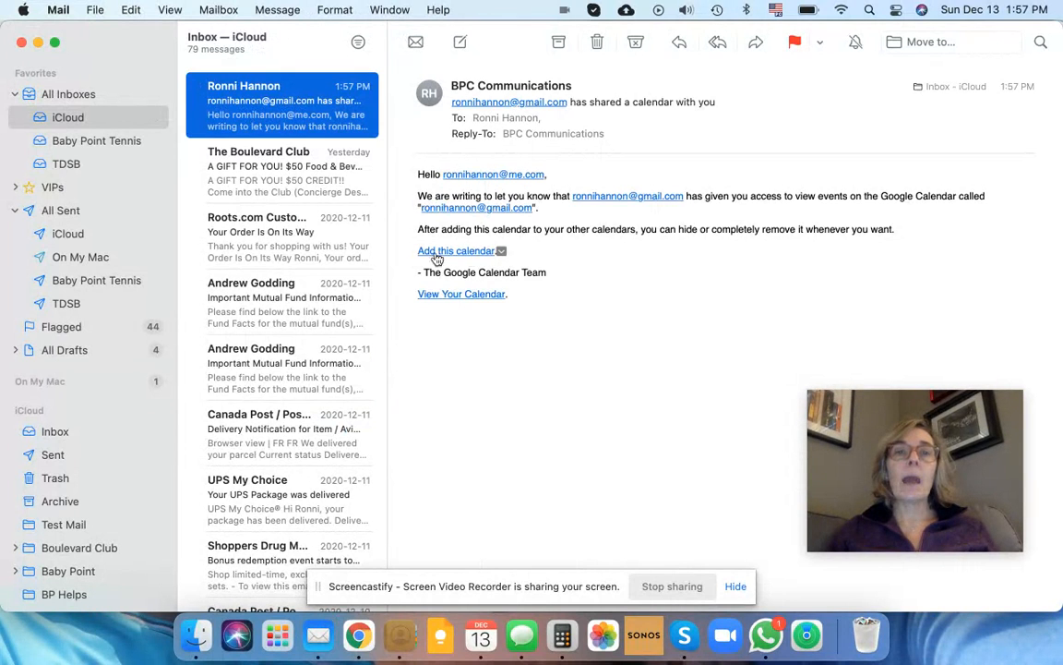
left_click(439, 251)
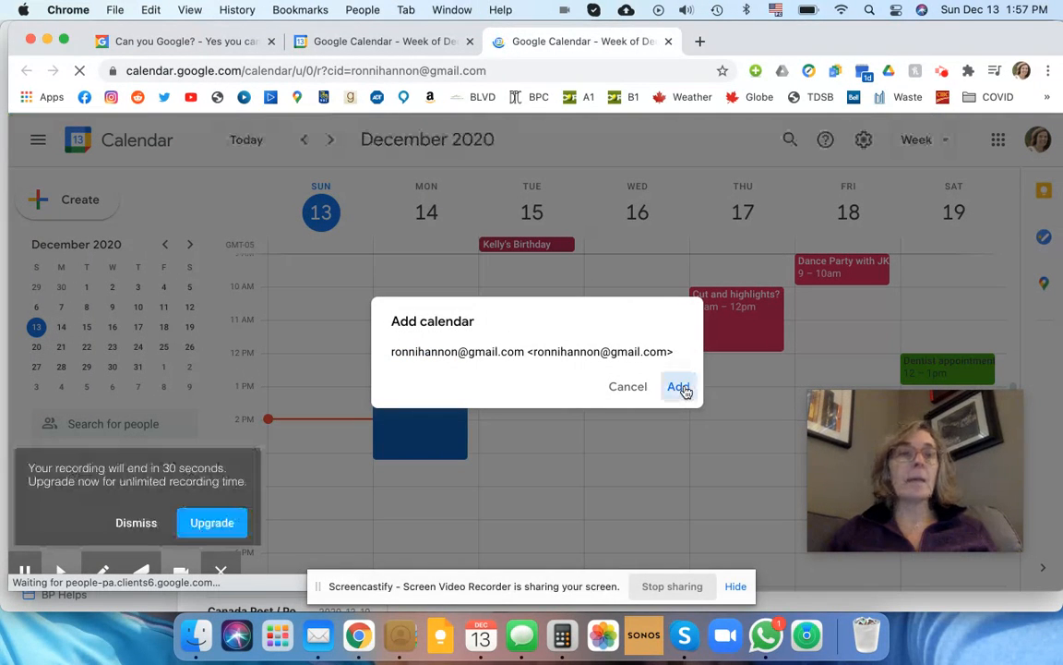
Step: Confirm adding the shared personal calendar and check it under Other calendars in the sidebar
left_click(142, 520)
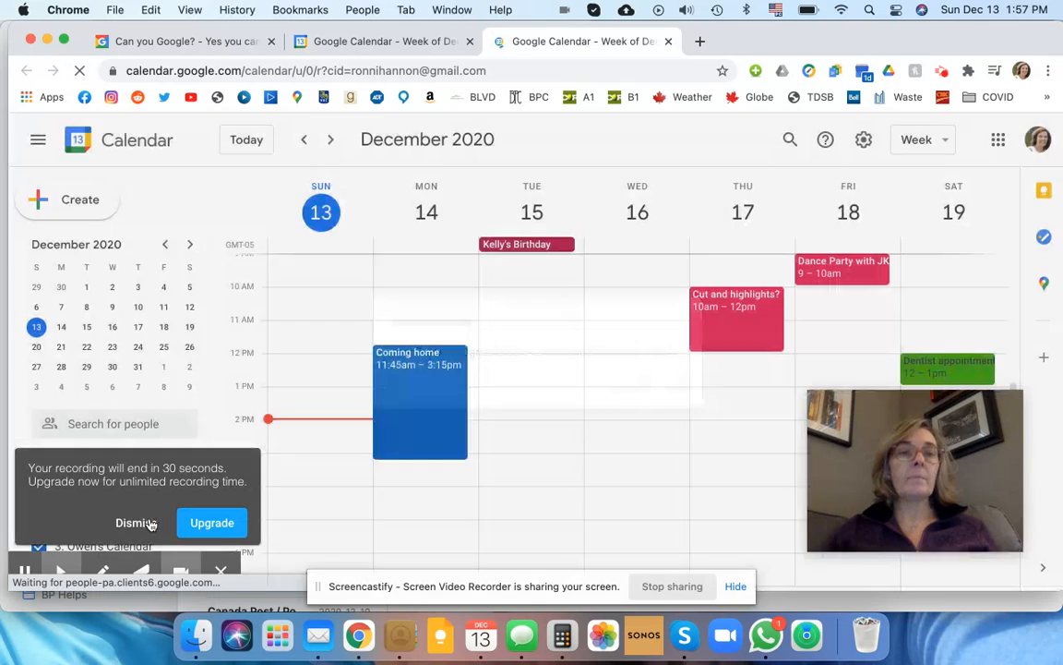
scroll(157, 486, "down", 5)
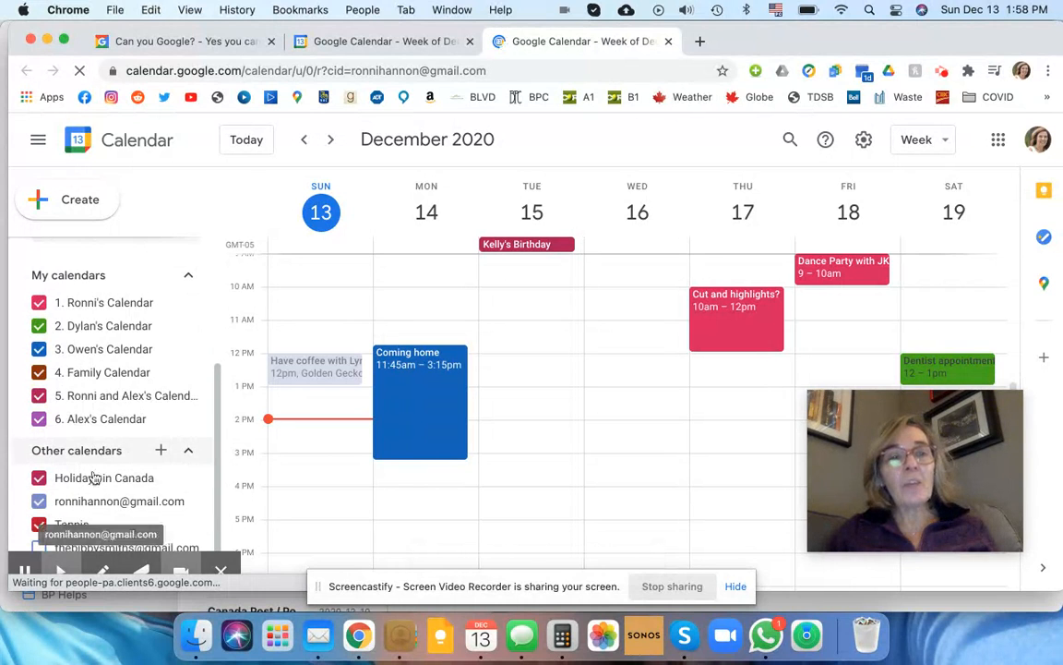
scroll(116, 511, "down", 2)
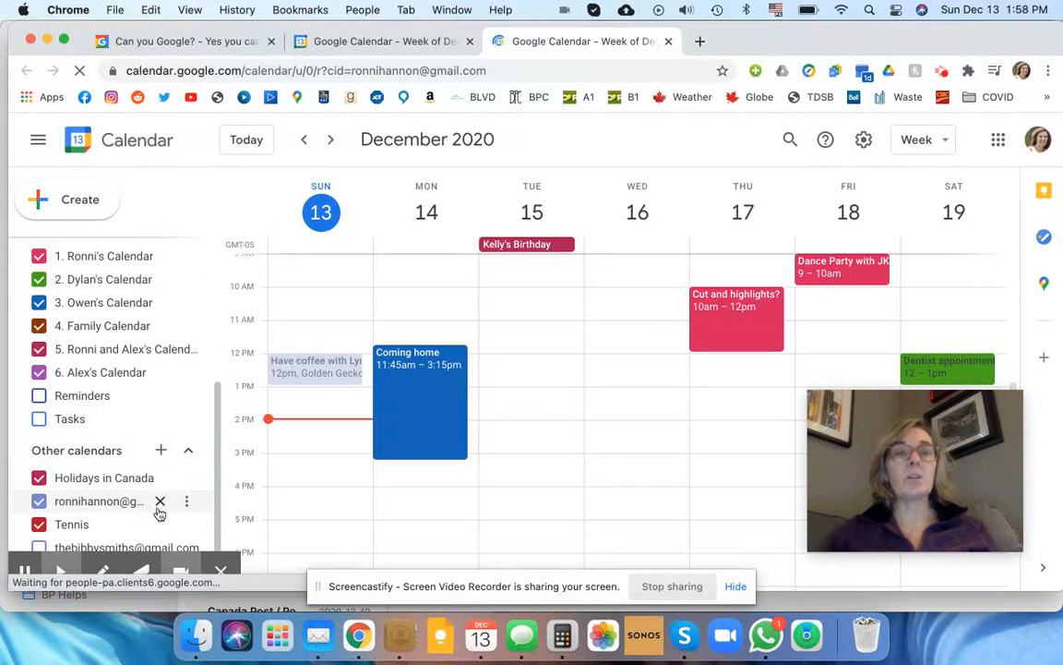
scroll(415, 420, "up", 1)
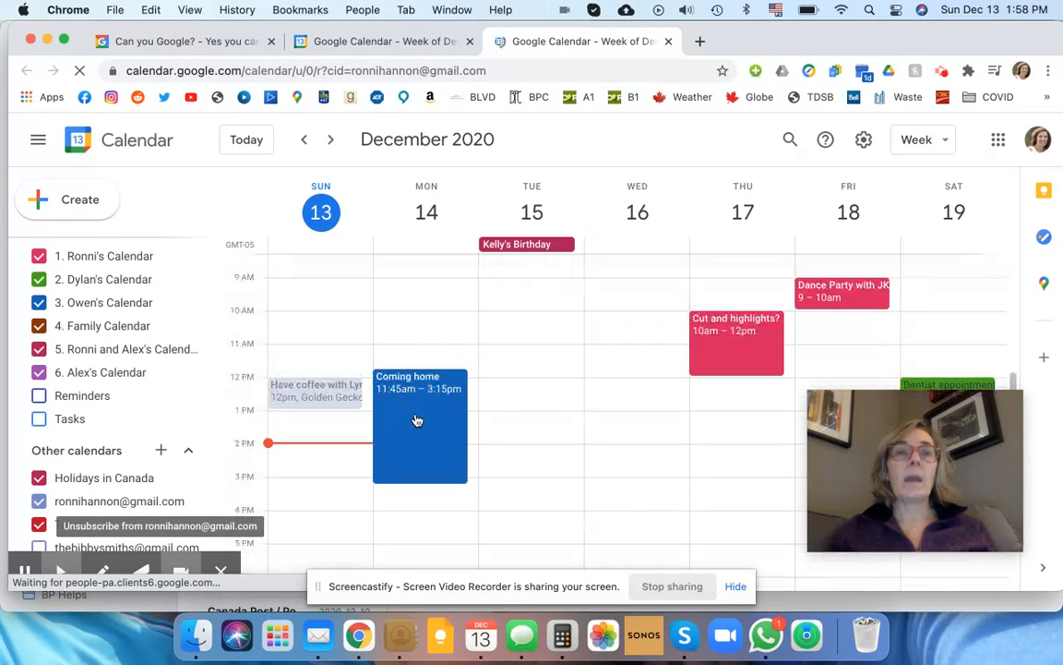